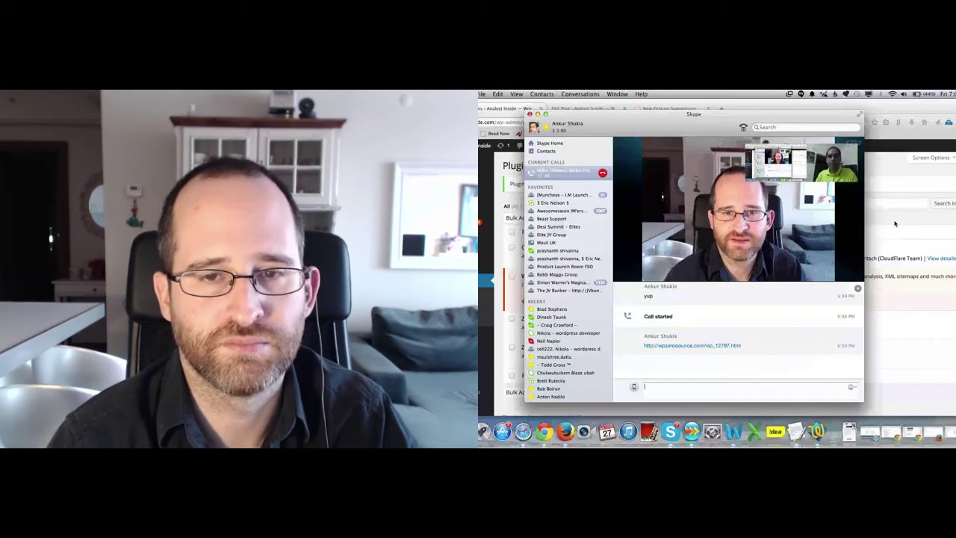
# Bring the WordPress plugin list to the front and activate the Zero Bounce plugin
pyautogui.click(734, 211)
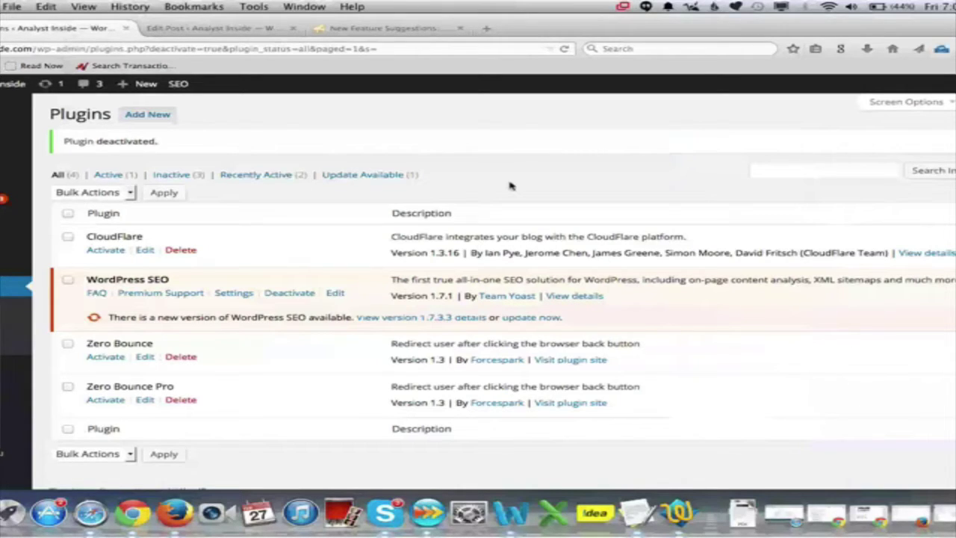
pyautogui.click(106, 357)
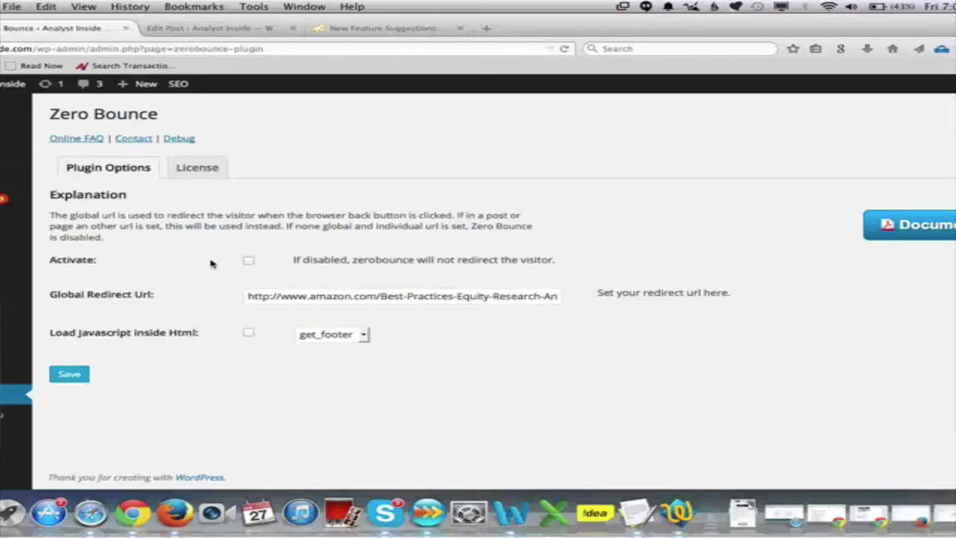
# Enable redirection in the Zero Bounce plugin options, using the existing Amazon global redirect URL, and save the settings
pyautogui.click(249, 264)
pyautogui.click(313, 296)
pyautogui.doubleClick(313, 296)
pyautogui.click(313, 296)
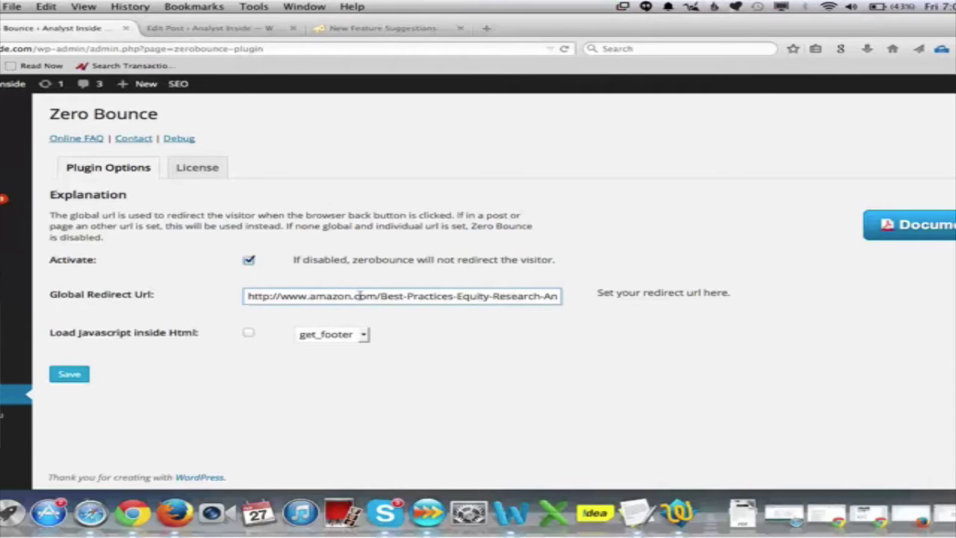
pyautogui.click(360, 295)
pyautogui.click(271, 375)
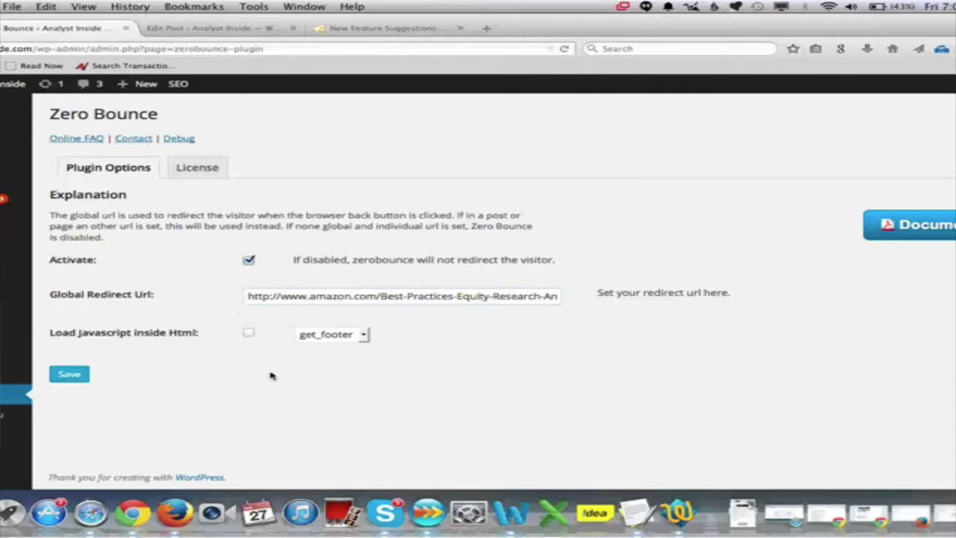
pyautogui.click(69, 377)
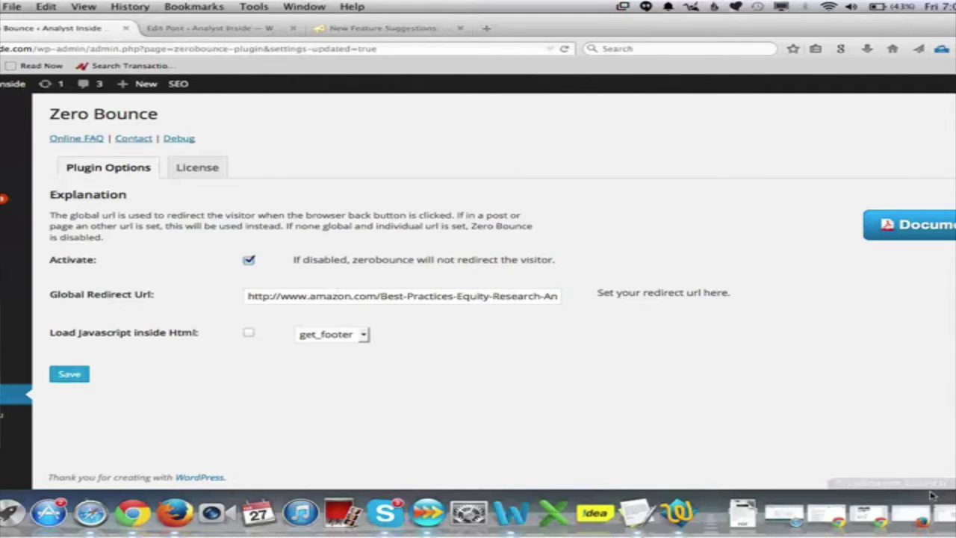
# Switch to the Chrome window with the Google results for analyst inside.com and look through the Analyst Inside listings
pyautogui.click(825, 516)
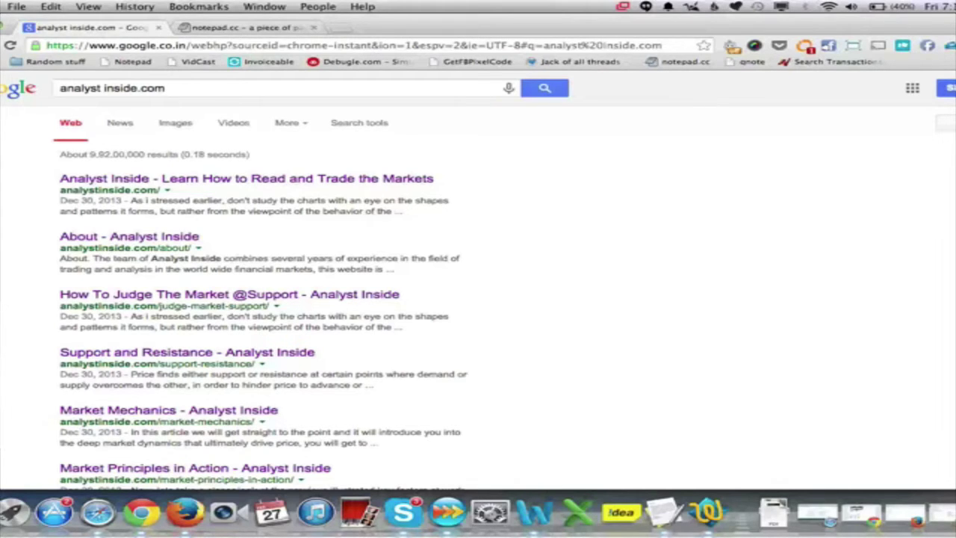
pyautogui.scroll(-1, 34, 244)
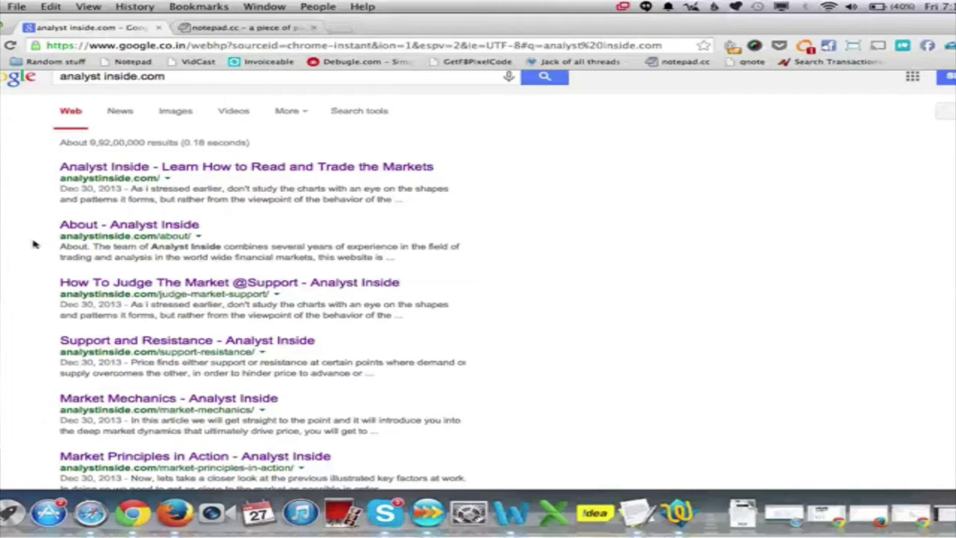
pyautogui.scroll(-1, 32, 239)
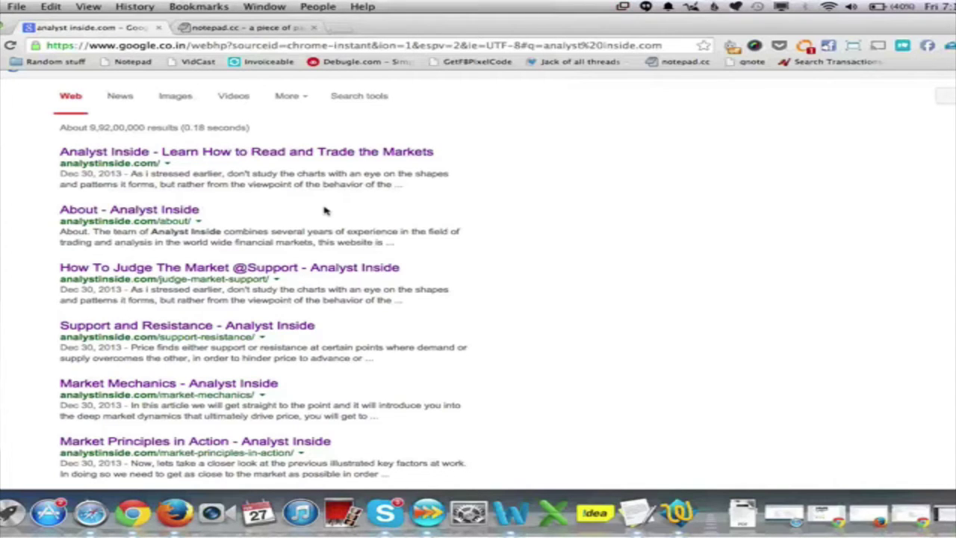
pyautogui.moveTo(947, 517)
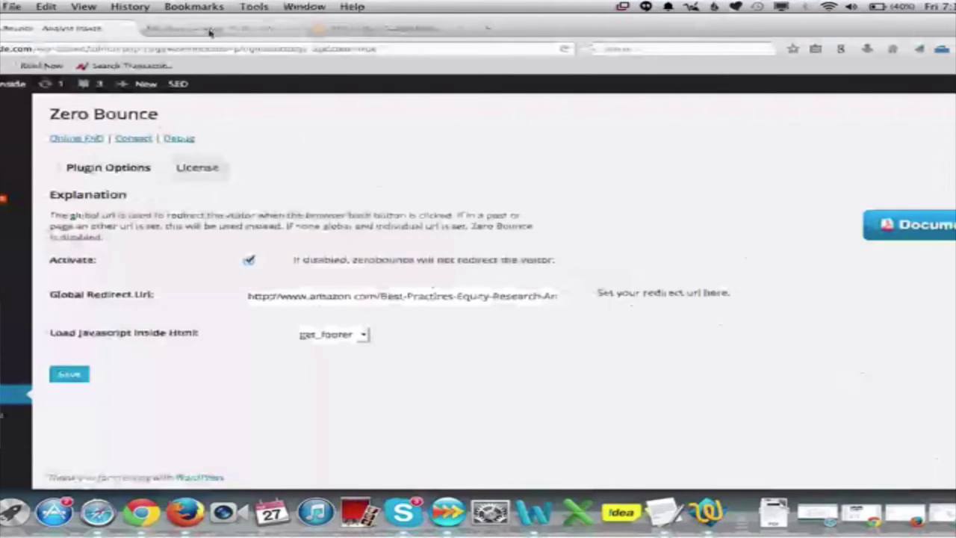
pyautogui.click(209, 28)
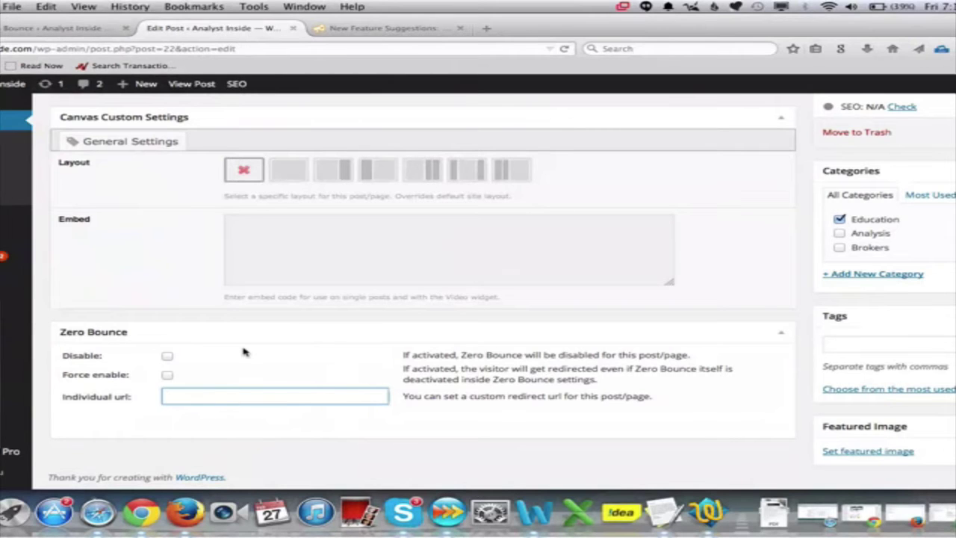
pyautogui.scroll(10, 244, 351)
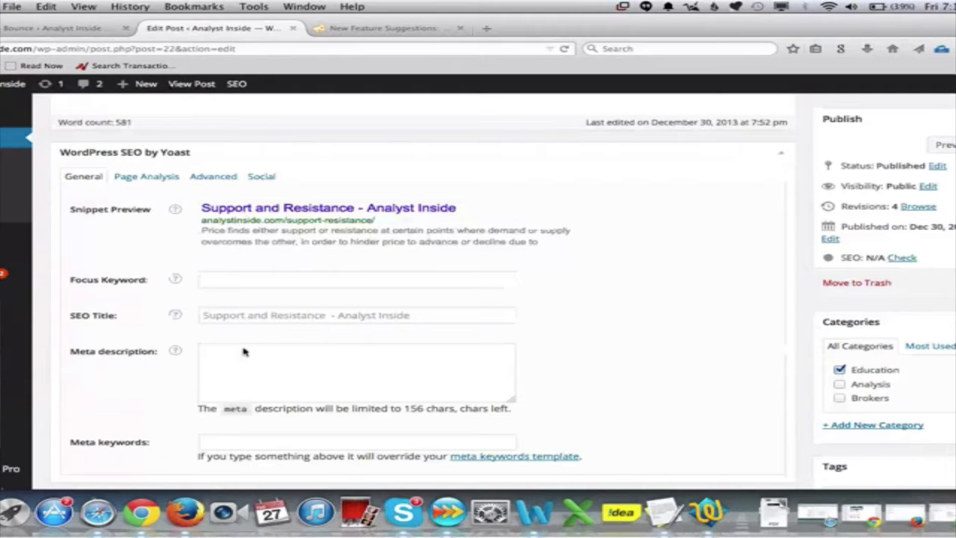
pyautogui.scroll(5, 244, 352)
pyautogui.scroll(-12, 243, 348)
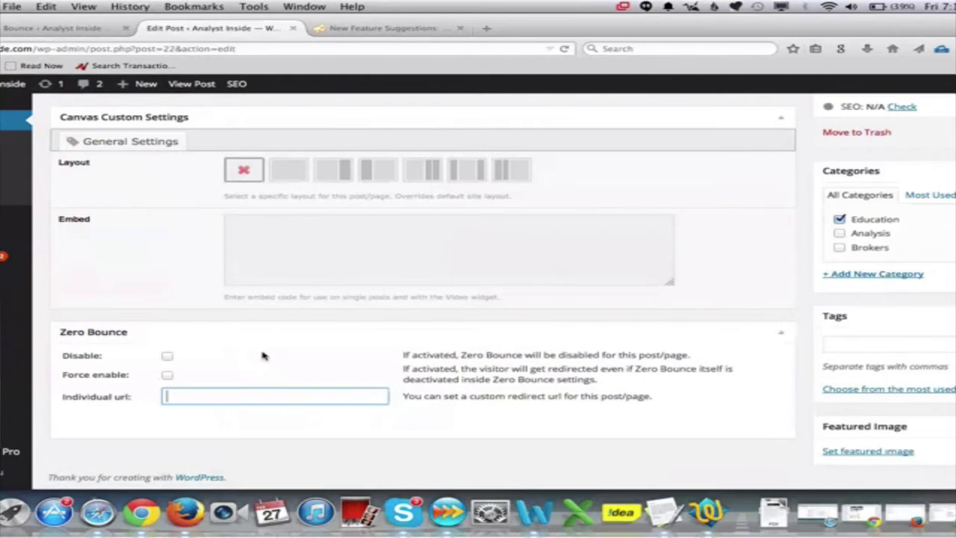
pyautogui.write('http://msn.com')
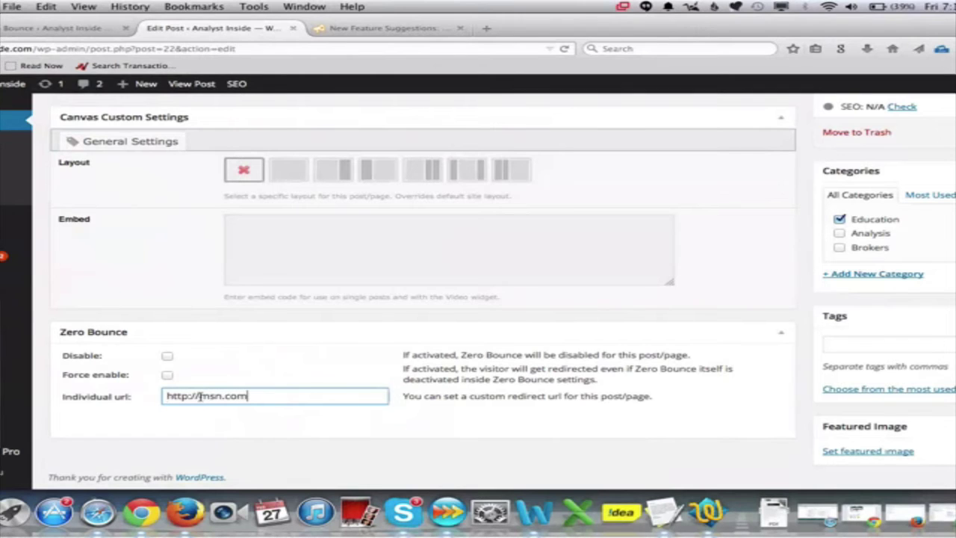
pyautogui.click(949, 132)
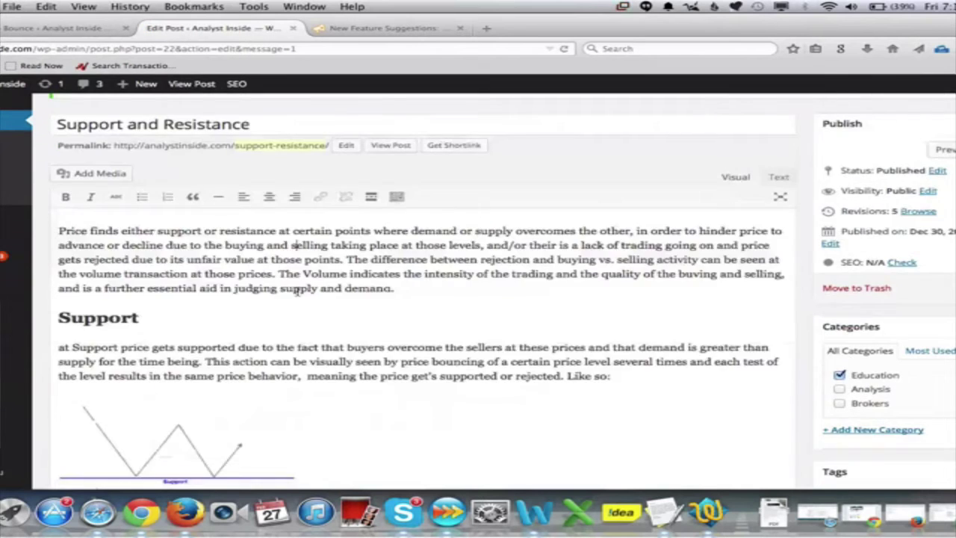
pyautogui.scroll(-15, 385, 282)
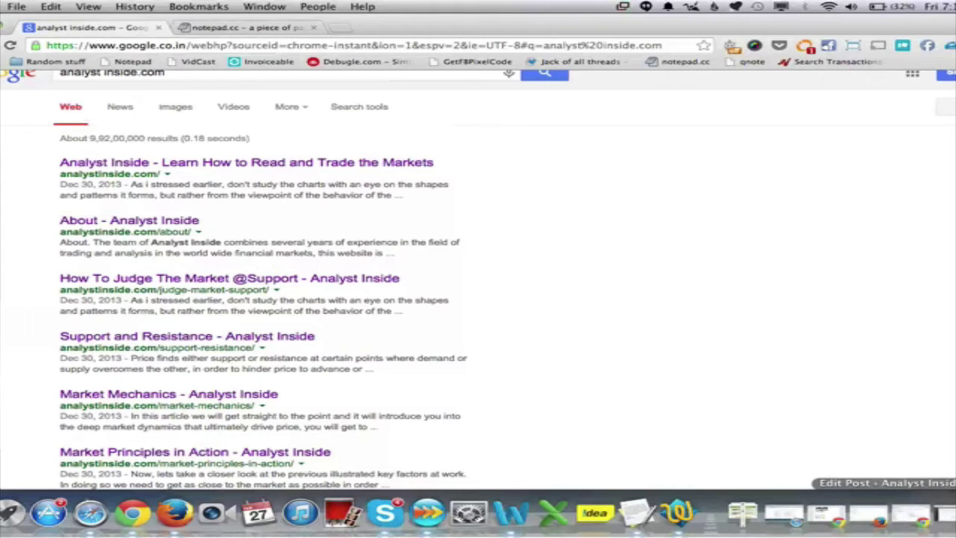
# Return to the WordPress plugin list in Firefox and try to activate Zero Bounce Pro alongside Zero Bounce
pyautogui.click(951, 520)
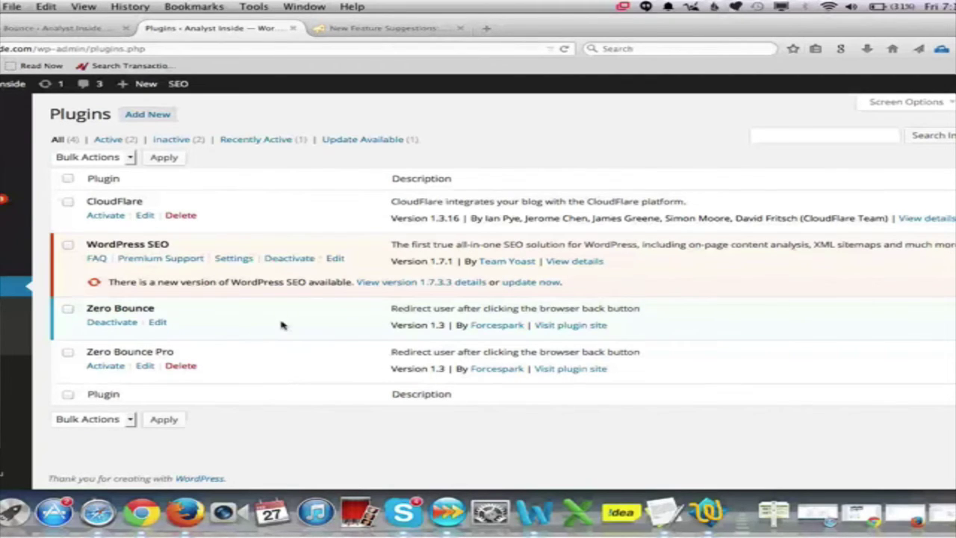
pyautogui.click(105, 367)
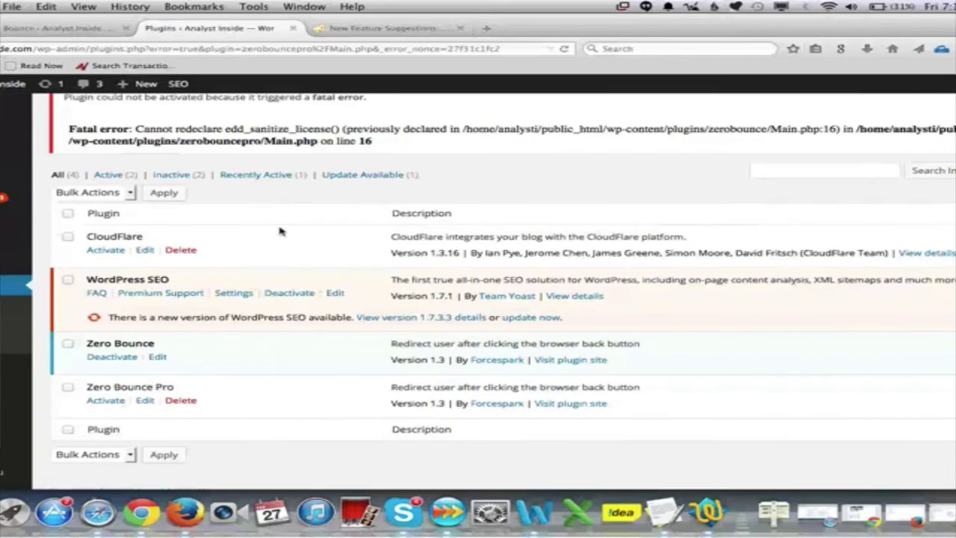
# Deactivate the Zero Bounce plugin and activate Zero Bounce Pro in its place
pyautogui.scroll(-1, 280, 232)
pyautogui.click(112, 356)
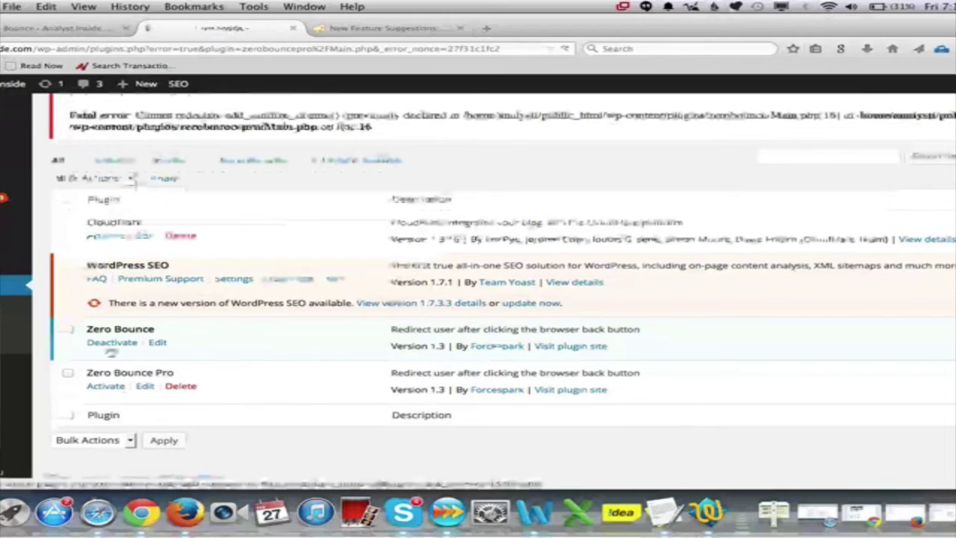
pyautogui.click(97, 401)
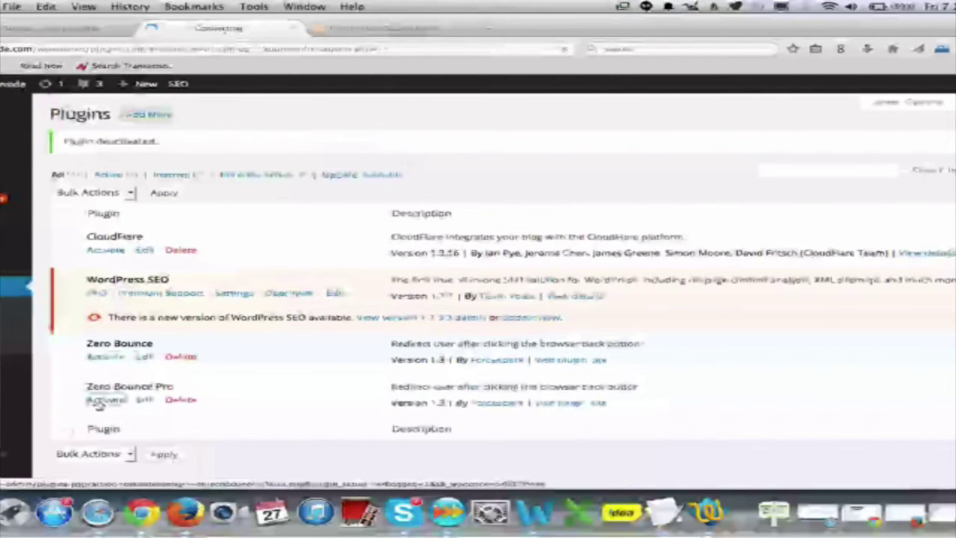
pyautogui.scroll(-1, 284, 335)
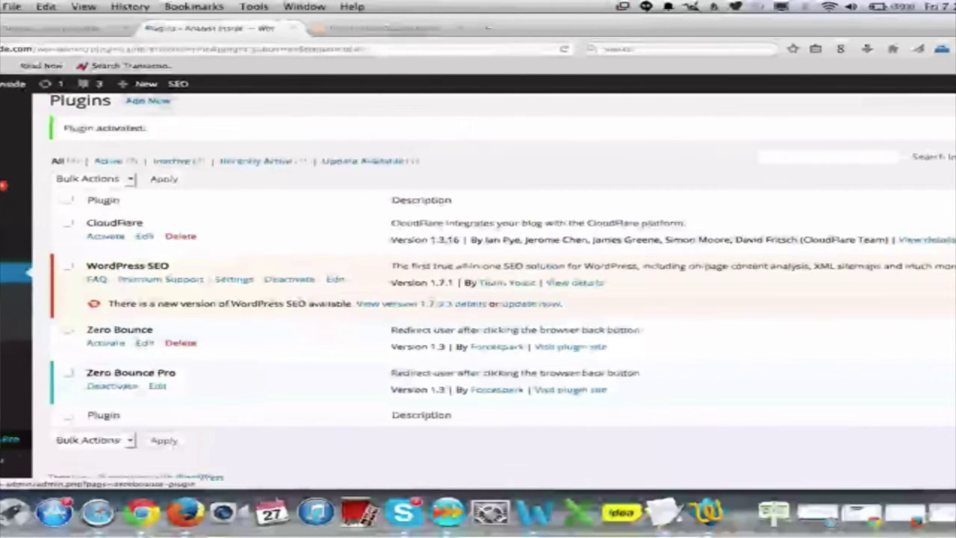
pyautogui.click(9, 439)
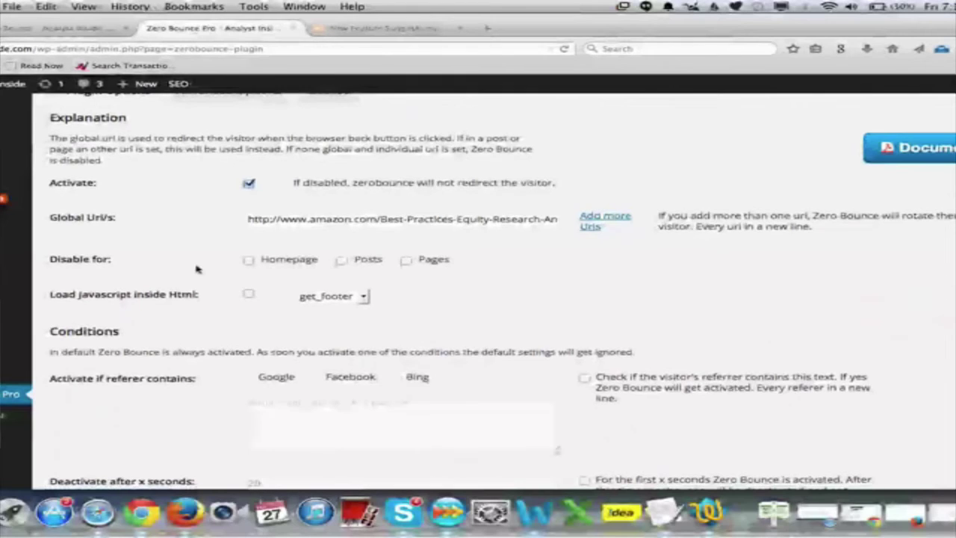
pyautogui.scroll(3, 197, 269)
pyautogui.scroll(-1, 197, 269)
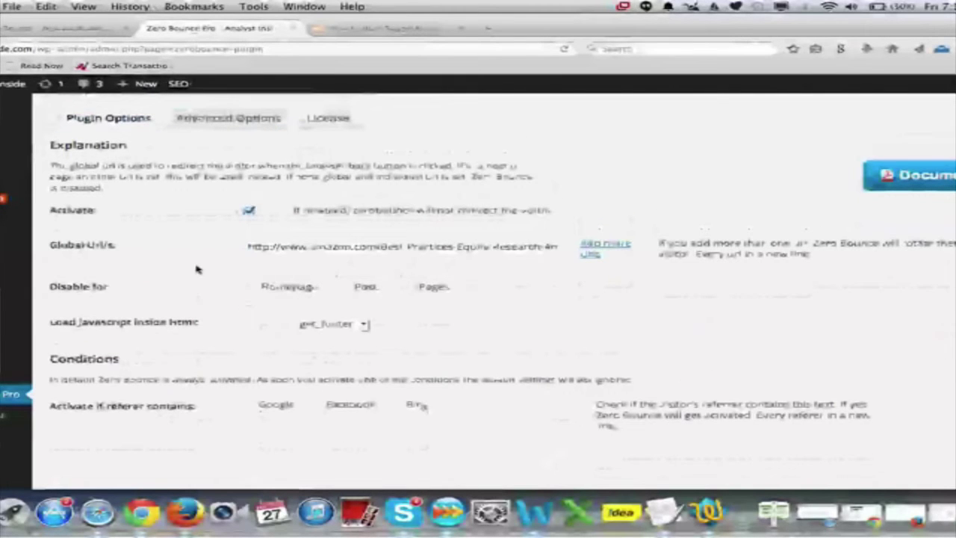
pyautogui.click(590, 249)
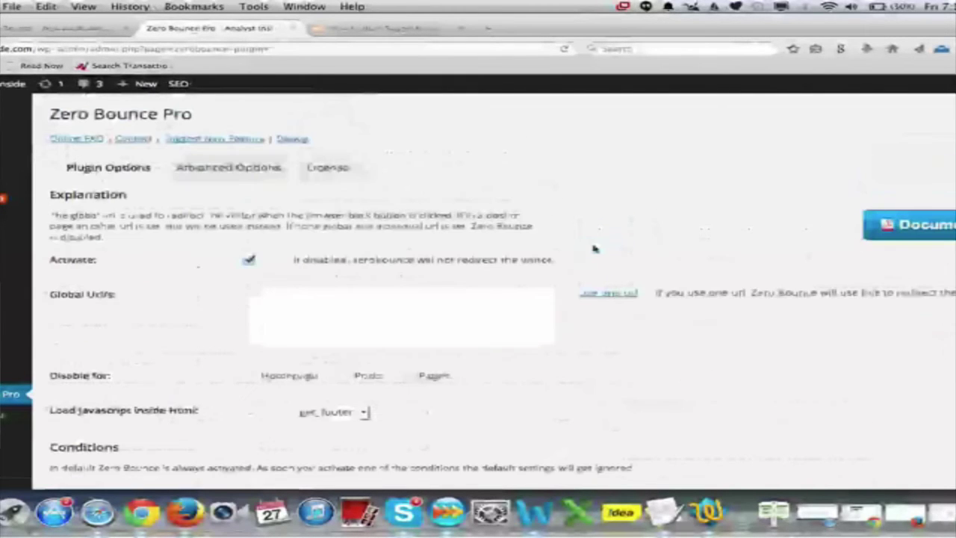
pyautogui.click(366, 297)
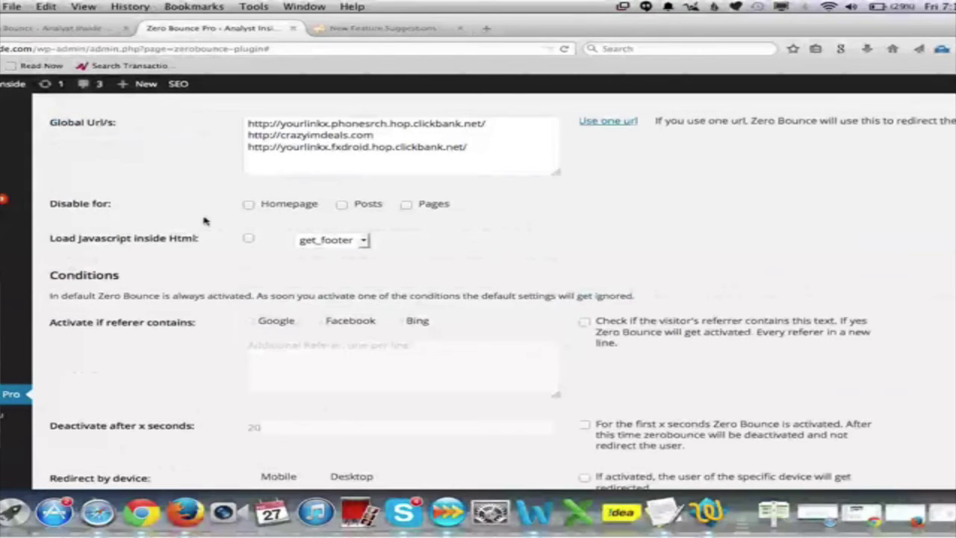
# Enable the condition that activates Zero Bounce by referrer and select Google, Facebook and Bing
pyautogui.scroll(-4, 205, 220)
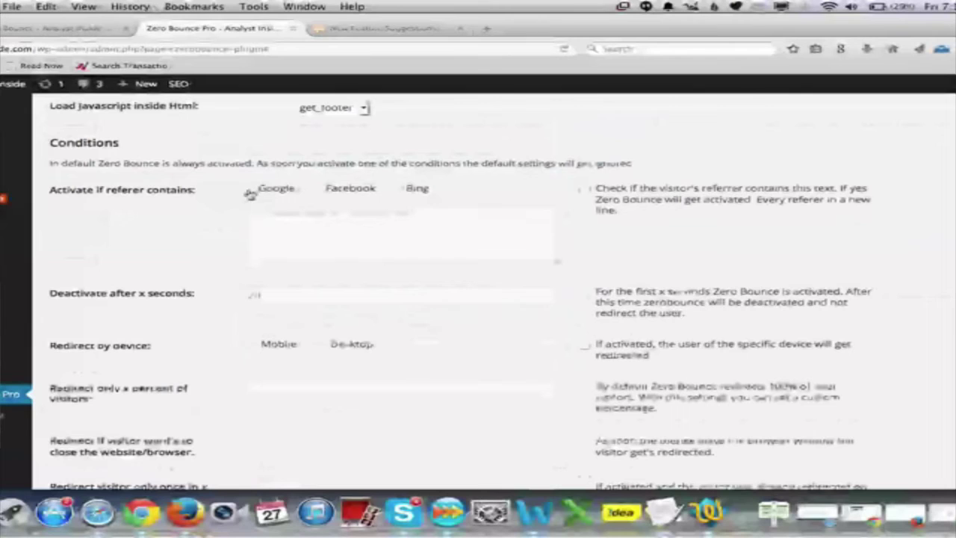
pyautogui.click(584, 189)
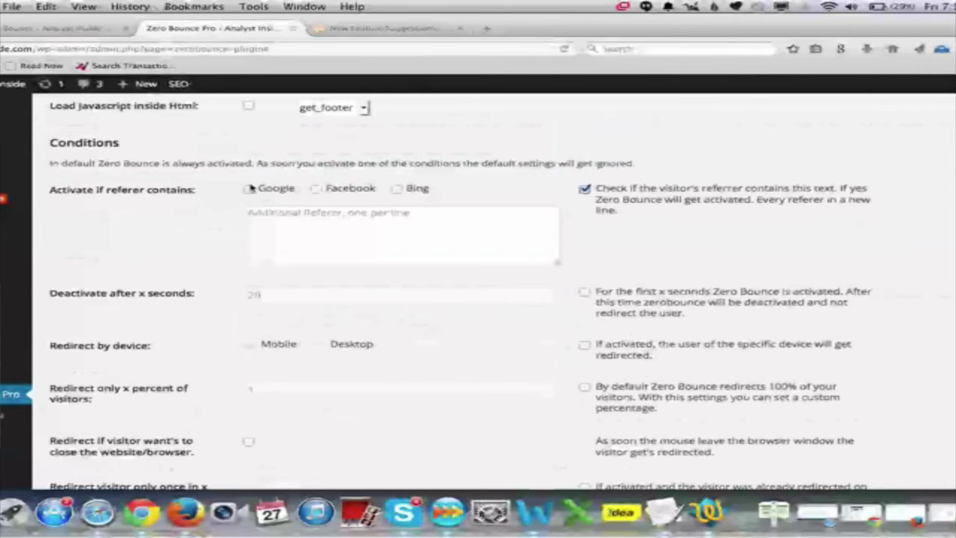
pyautogui.click(248, 190)
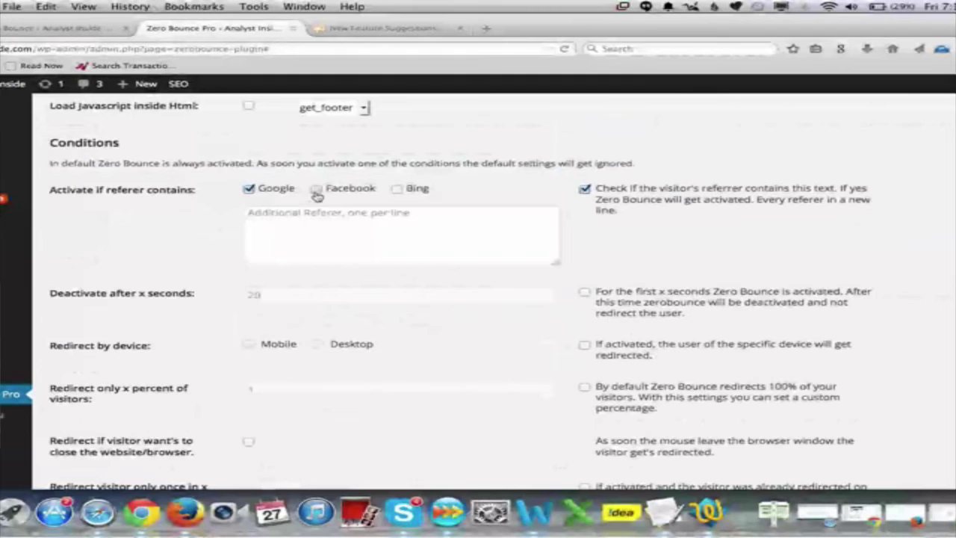
pyautogui.click(316, 189)
pyautogui.click(396, 189)
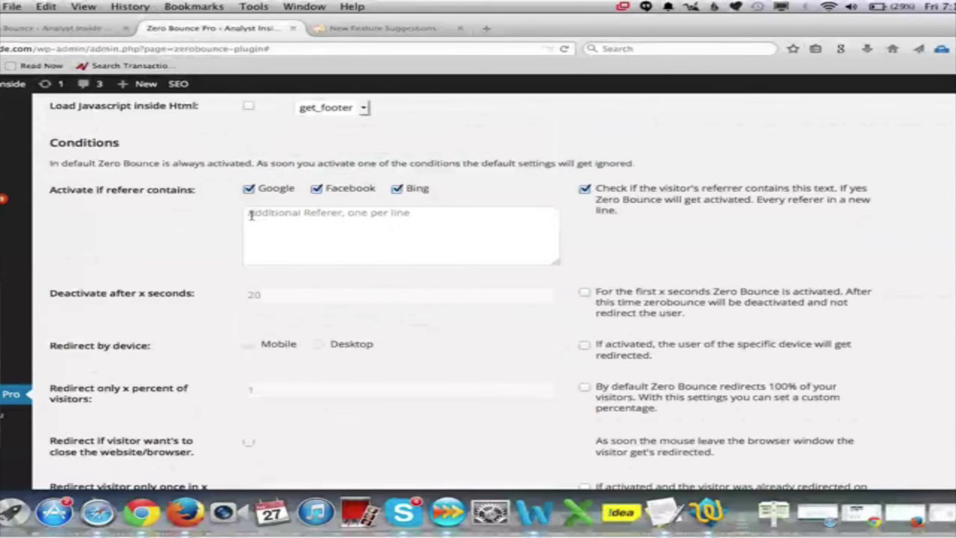
# Deselect Bing and Facebook so that only Google counts as an activating referrer
pyautogui.click(397, 189)
pyautogui.click(317, 189)
pyautogui.scroll(-1, 187, 237)
pyautogui.scroll(1, 217, 227)
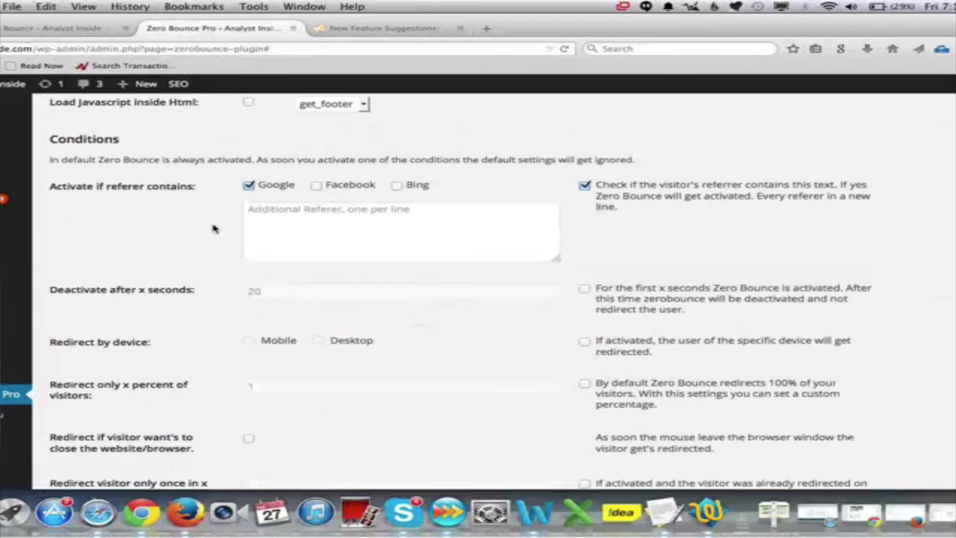
# Enable the condition that deactivates Zero Bounce after a set time, with the limit at 20 seconds
pyautogui.scroll(-3, 213, 228)
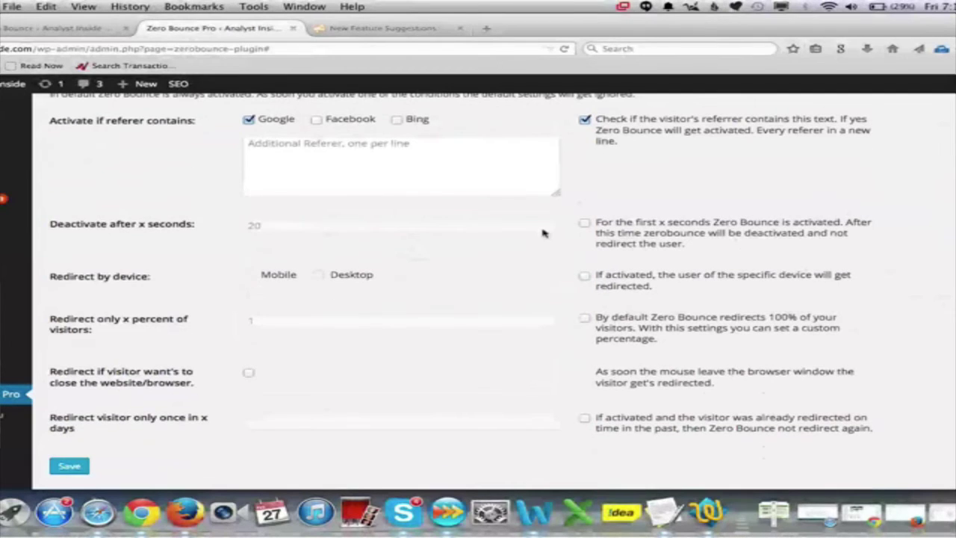
pyautogui.click(583, 224)
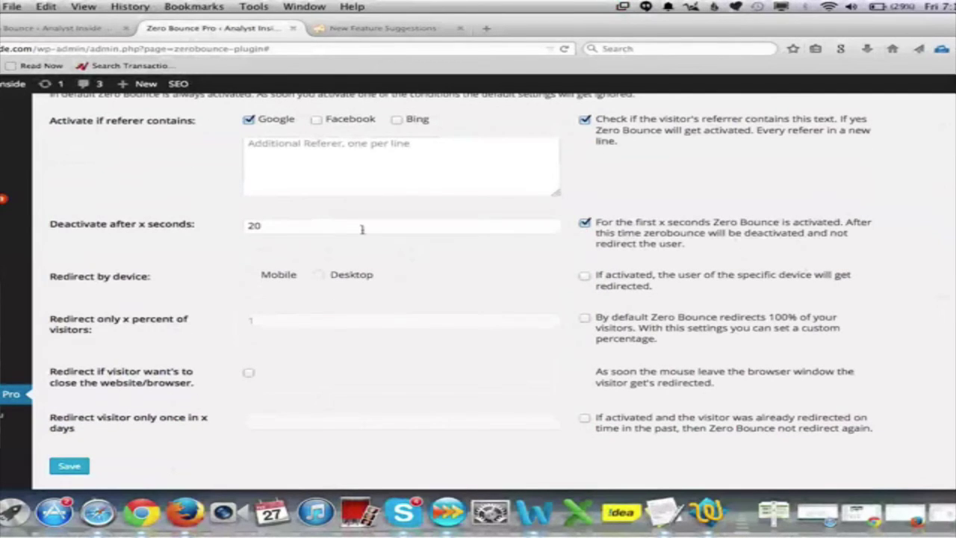
pyautogui.click(305, 228)
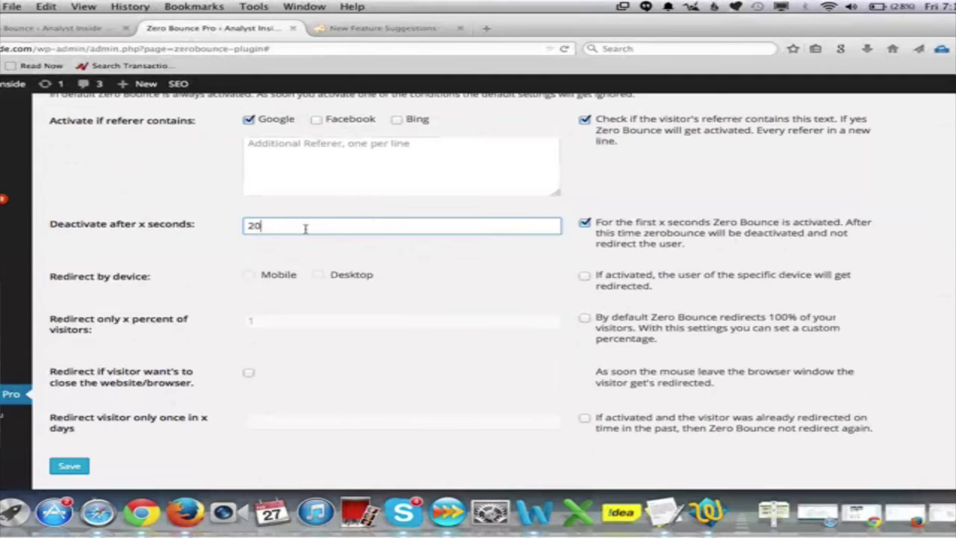
pyautogui.click(190, 255)
# Try the redirect-by-device condition with Mobile and with Desktop, and disable the condition again
pyautogui.scroll(-1, 188, 256)
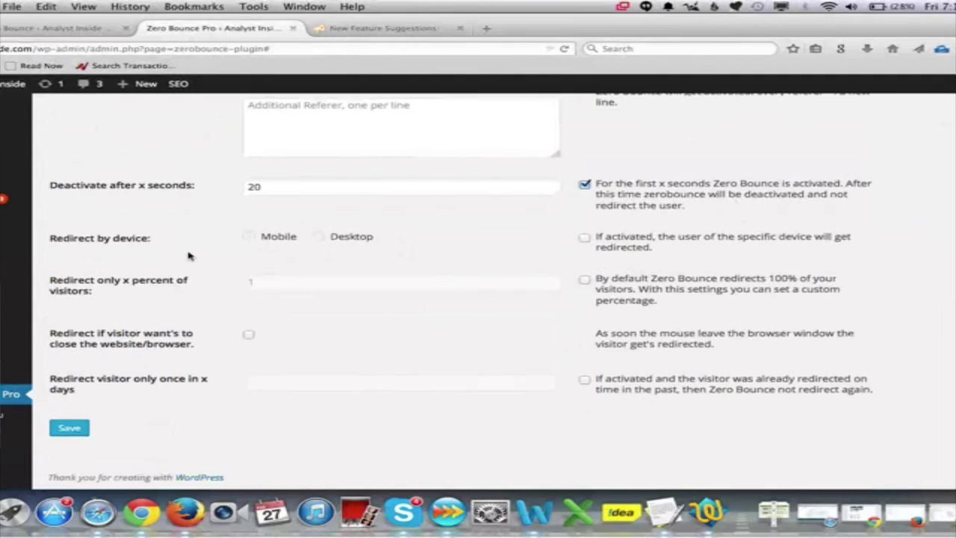
pyautogui.click(584, 240)
pyautogui.click(248, 237)
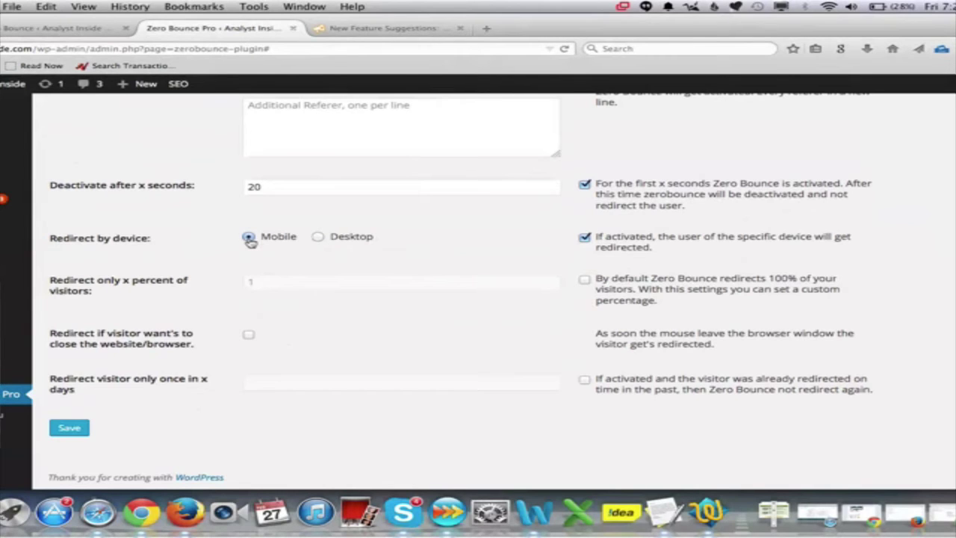
pyautogui.click(318, 237)
pyautogui.click(584, 237)
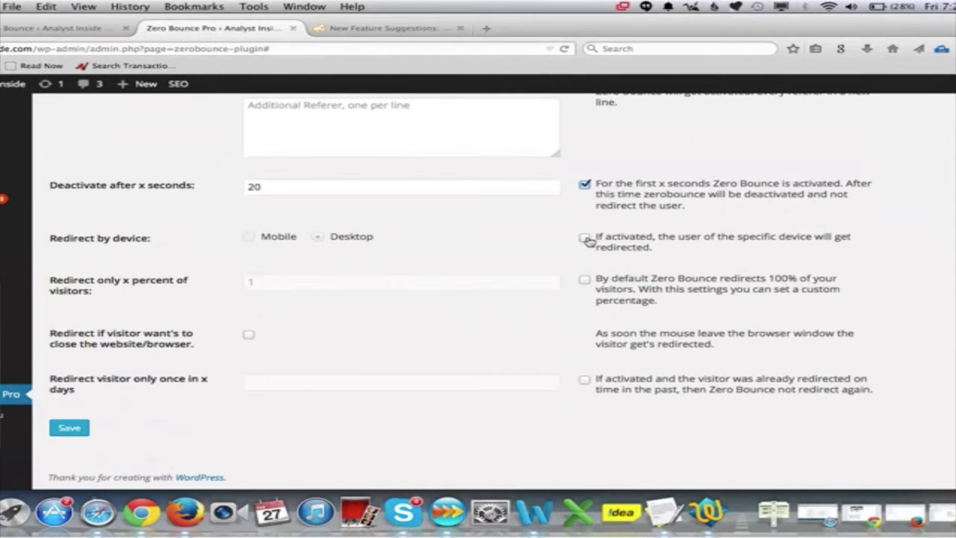
# Enable the condition that redirects only a percentage of visitors and set it to 30
pyautogui.click(585, 281)
pyautogui.moveTo(289, 281); pyautogui.dragTo(238, 280)
pyautogui.write('30')
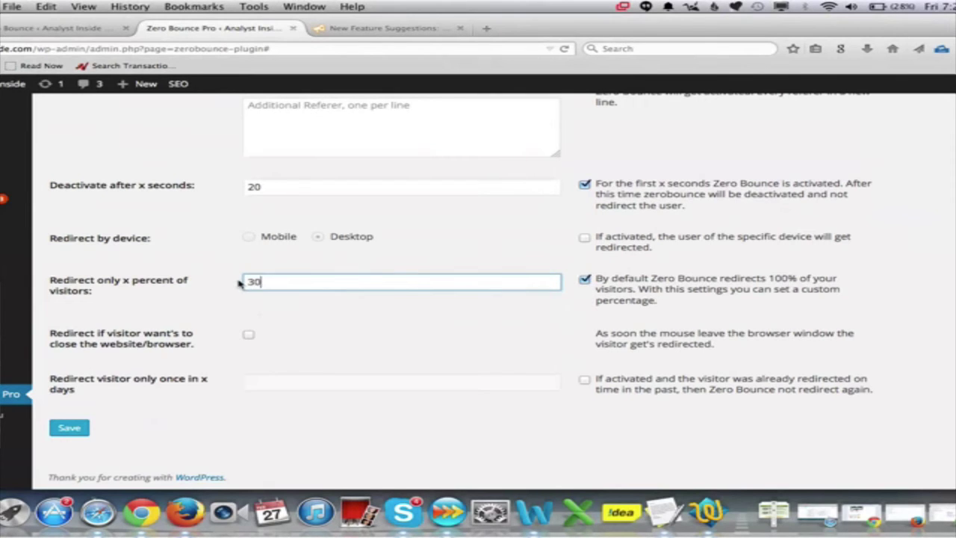
pyautogui.click(303, 313)
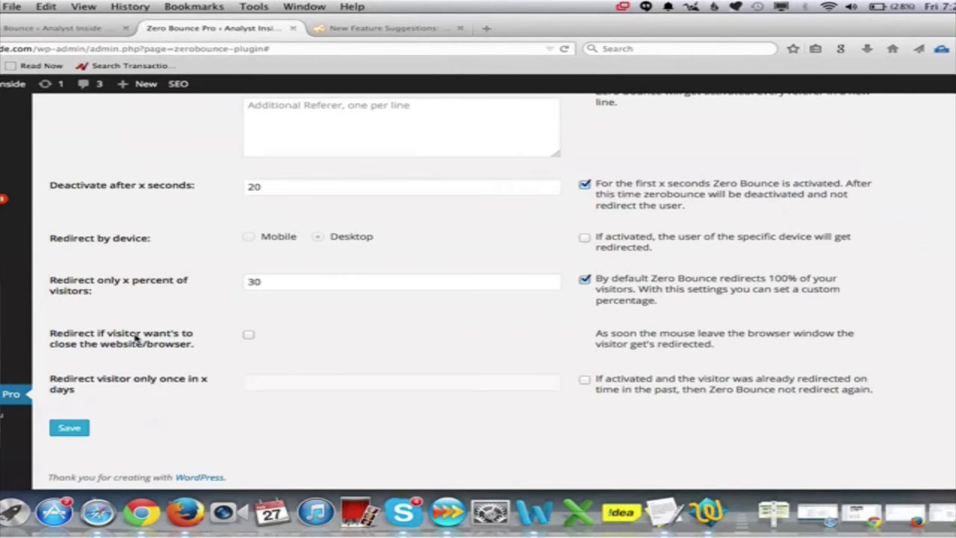
# Enable redirecting when the visitor wants to close the website, and limit redirects to once in 10 days
pyautogui.click(249, 335)
pyautogui.click(584, 379)
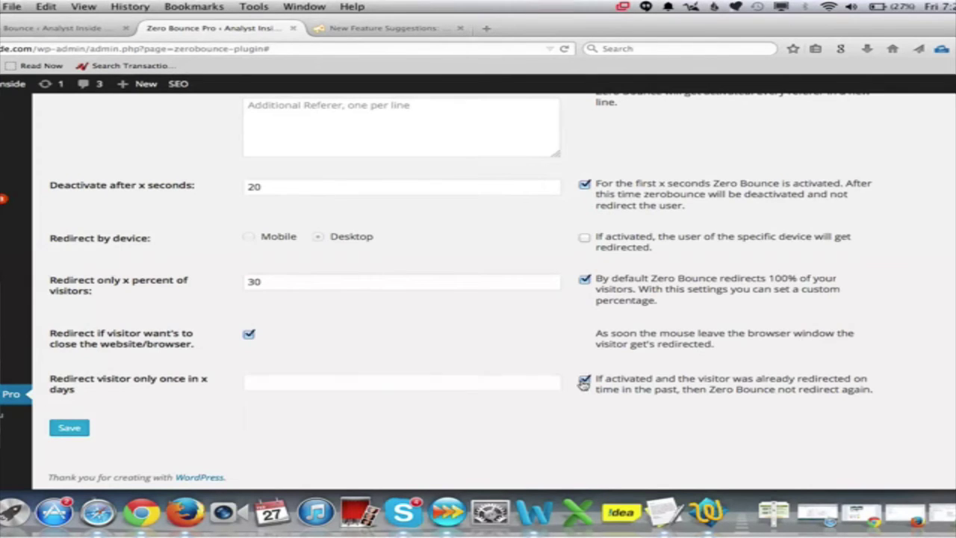
pyautogui.click(327, 379)
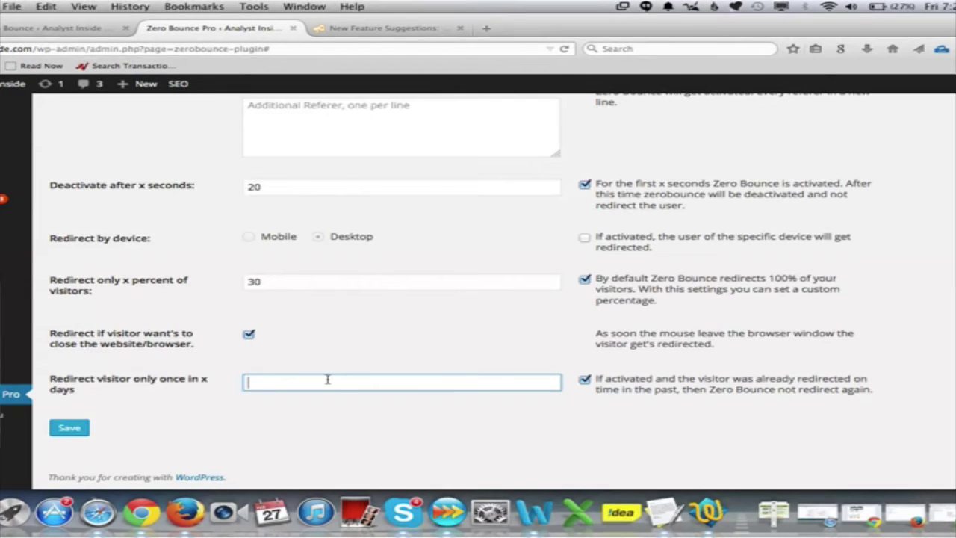
pyautogui.write('10')
pyautogui.click(323, 407)
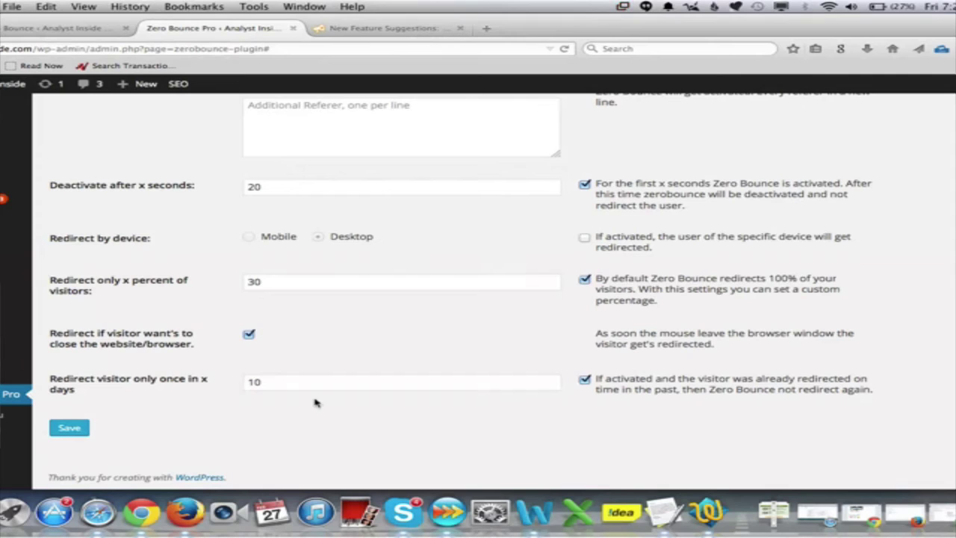
# Disable the once-in-days, close-browser, percentage, deactivate-after-seconds and referer conditions, and save the plugin settings
pyautogui.click(585, 380)
pyautogui.click(249, 335)
pyautogui.click(583, 279)
pyautogui.click(584, 184)
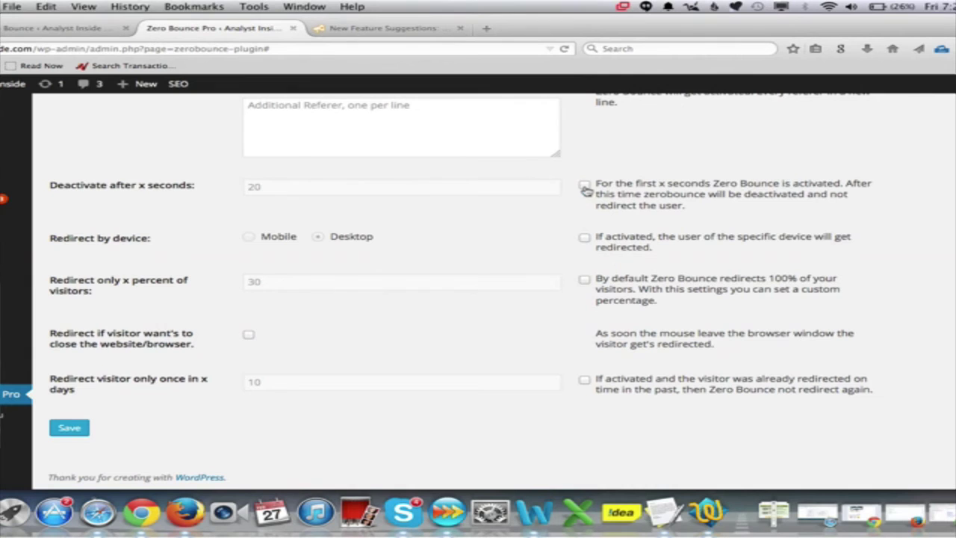
pyautogui.scroll(4, 586, 201)
pyautogui.click(584, 216)
pyautogui.scroll(3, 522, 217)
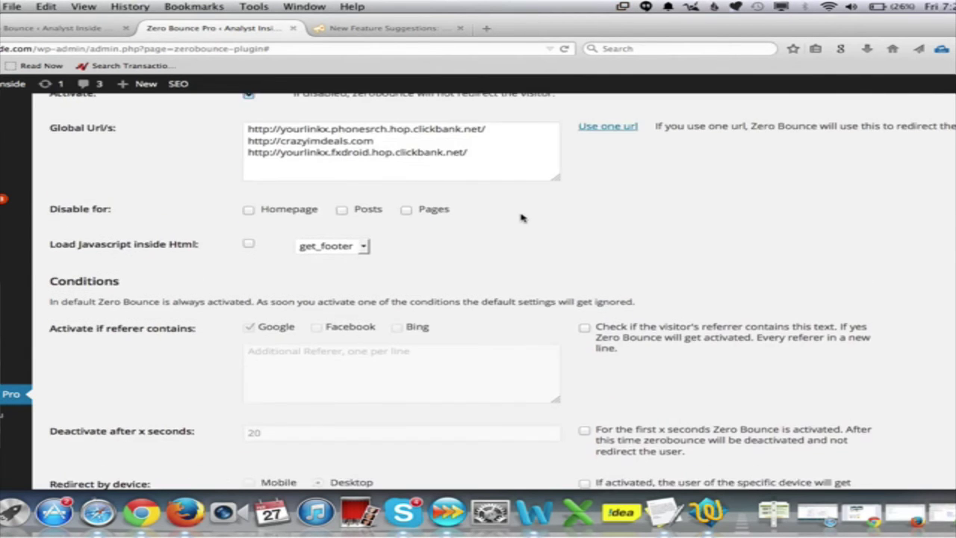
pyautogui.scroll(3, 522, 217)
pyautogui.scroll(-3, 200, 229)
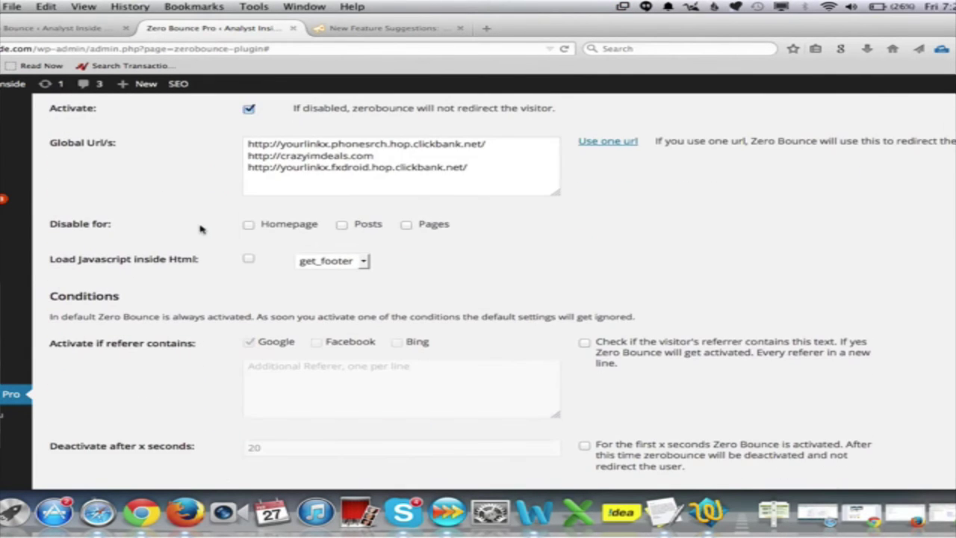
pyautogui.scroll(-5, 200, 229)
pyautogui.click(70, 433)
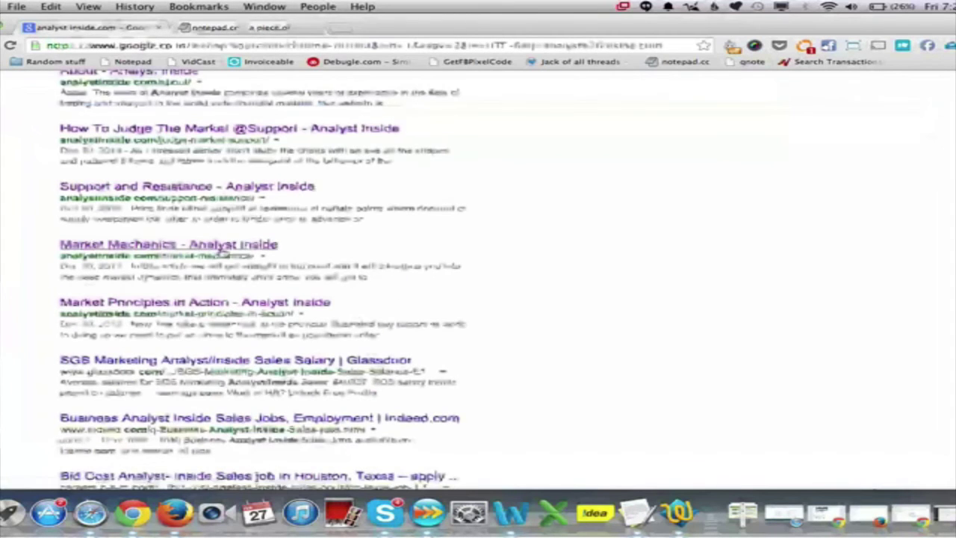
pyautogui.click(221, 246)
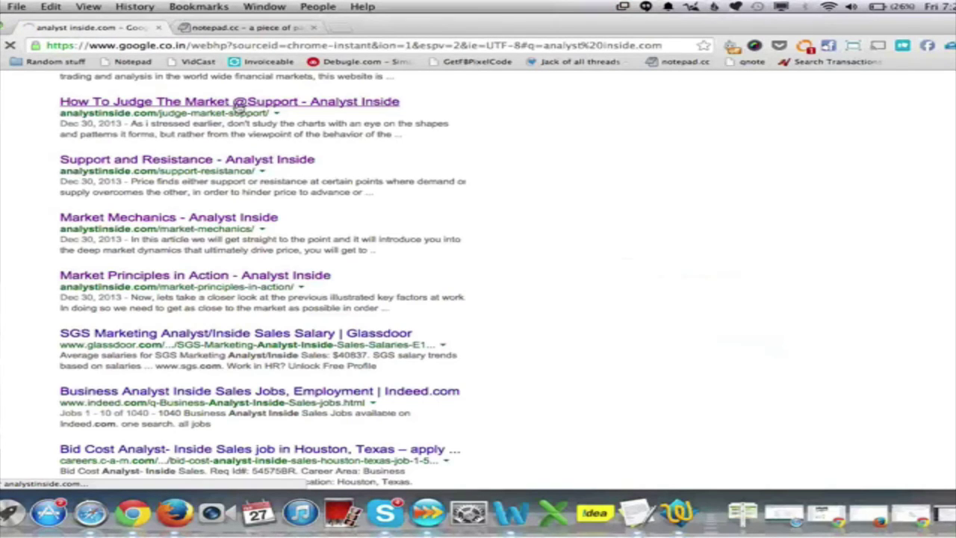
pyautogui.click(238, 104)
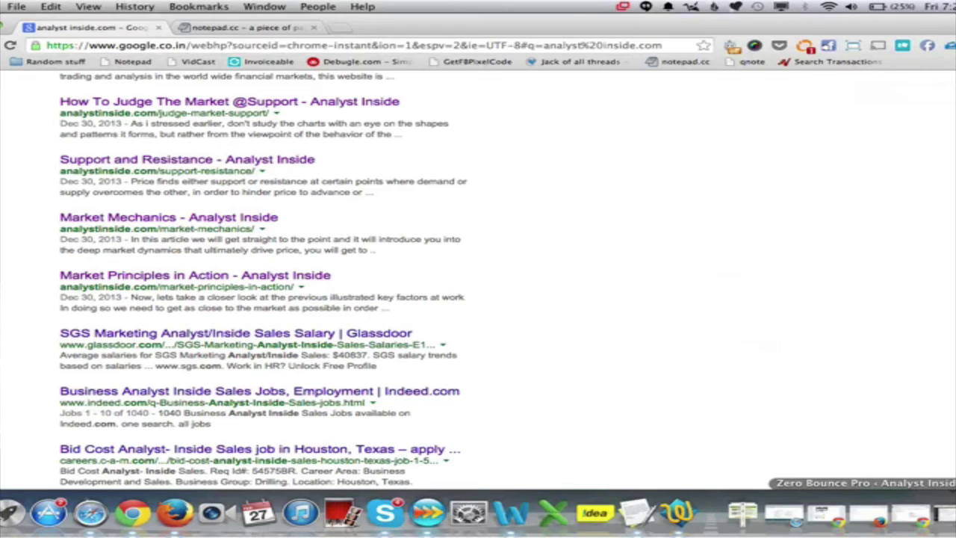
# Switch back to the Zero Bounce Pro settings in Firefox and examine the advanced referer and target URL fields for redirecting by referer
pyautogui.click(866, 514)
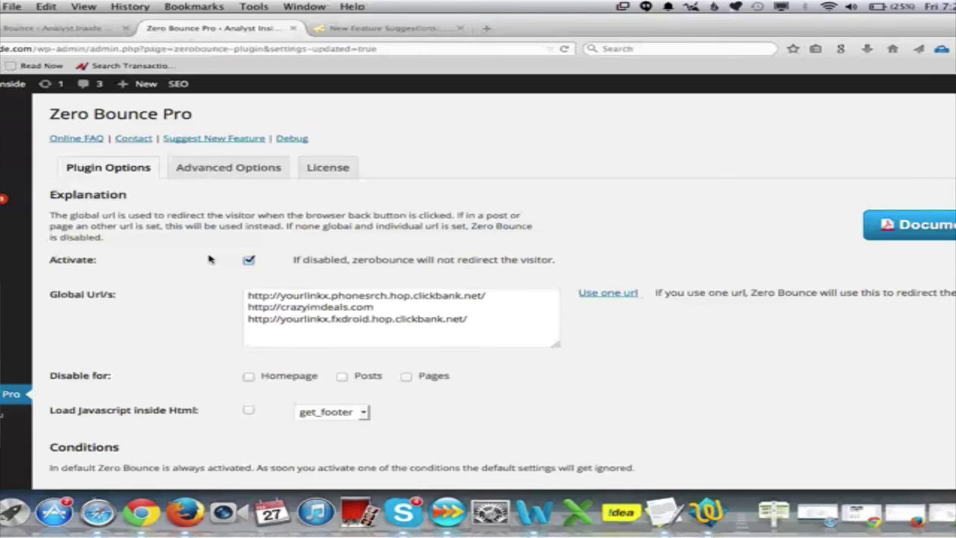
pyautogui.click(227, 168)
pyautogui.scroll(-2, 180, 194)
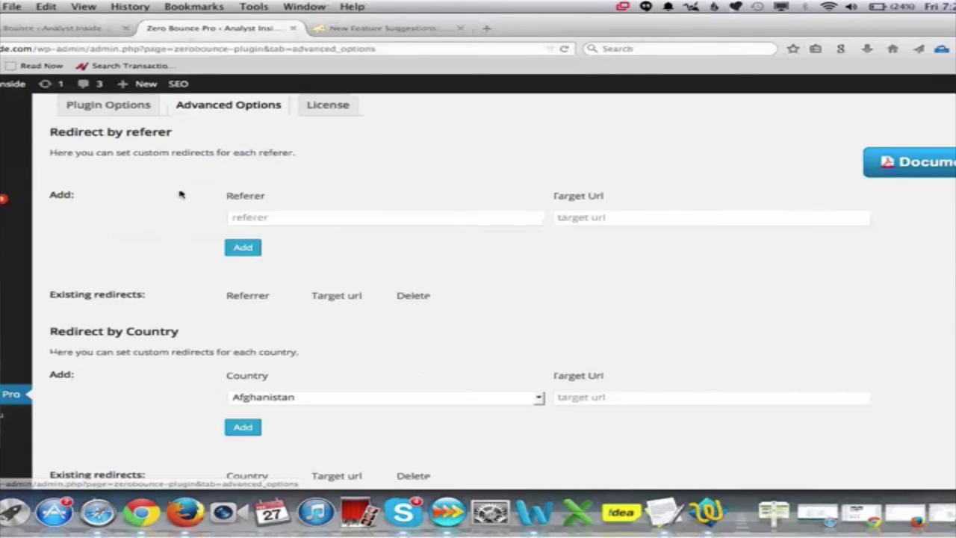
pyautogui.click(281, 220)
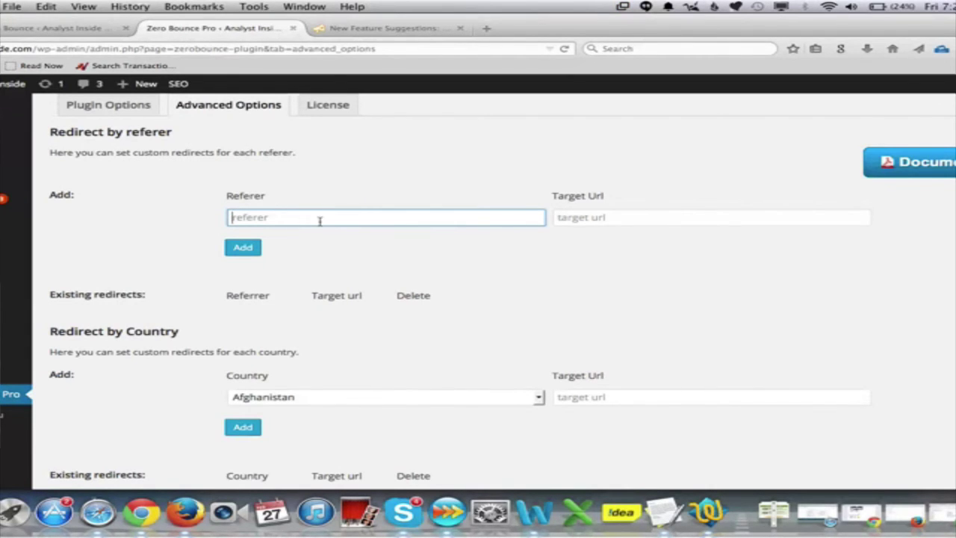
pyautogui.click(650, 220)
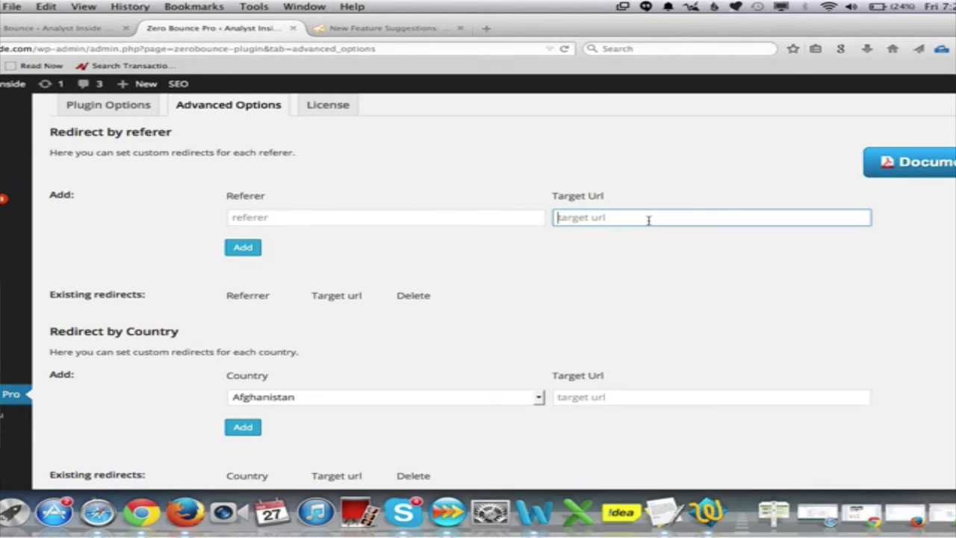
# Examine the country choices for redirecting by country without selecting a different one
pyautogui.scroll(-2, 648, 220)
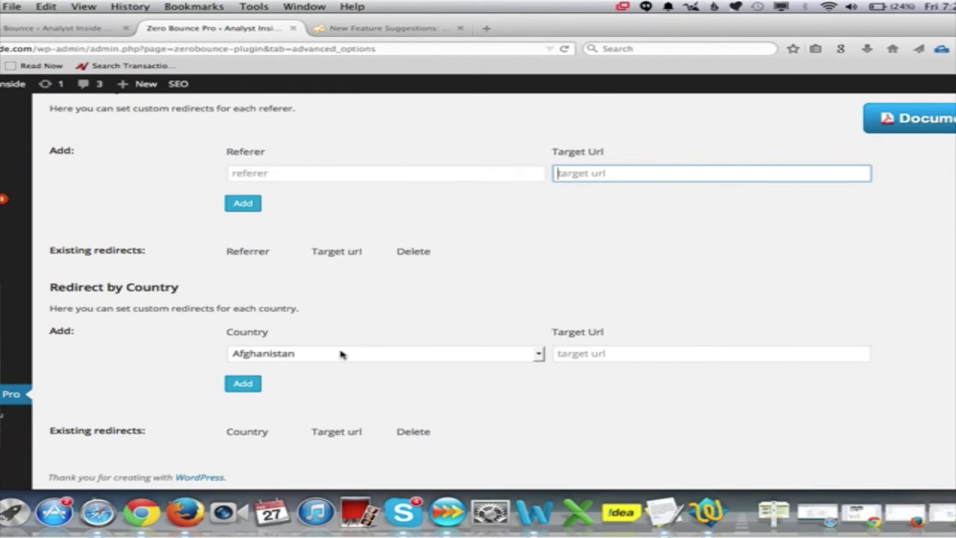
pyautogui.click(341, 354)
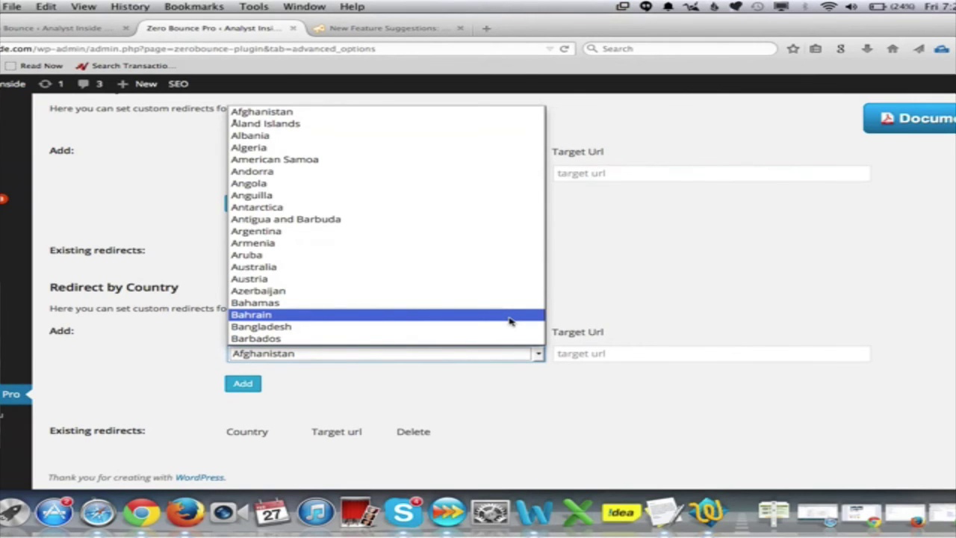
pyautogui.click(657, 312)
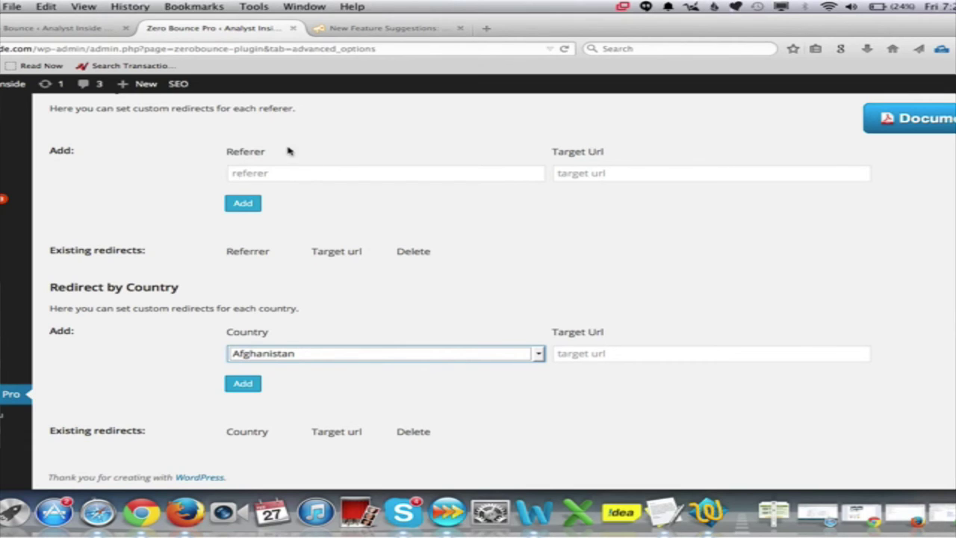
pyautogui.click(152, 213)
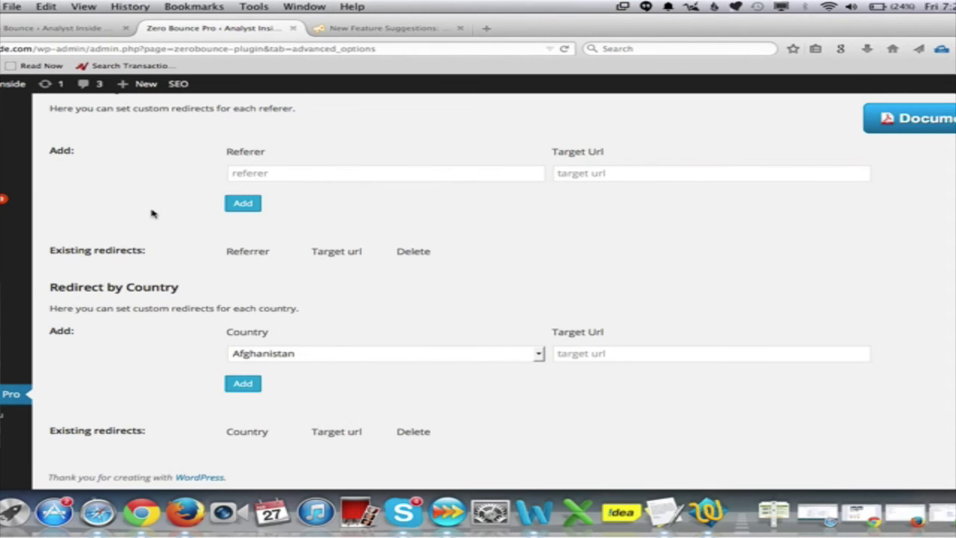
# Return to the general plugin options and review the global URLs, page exclusions and redirect conditions
pyautogui.scroll(2, 151, 214)
pyautogui.click(128, 150)
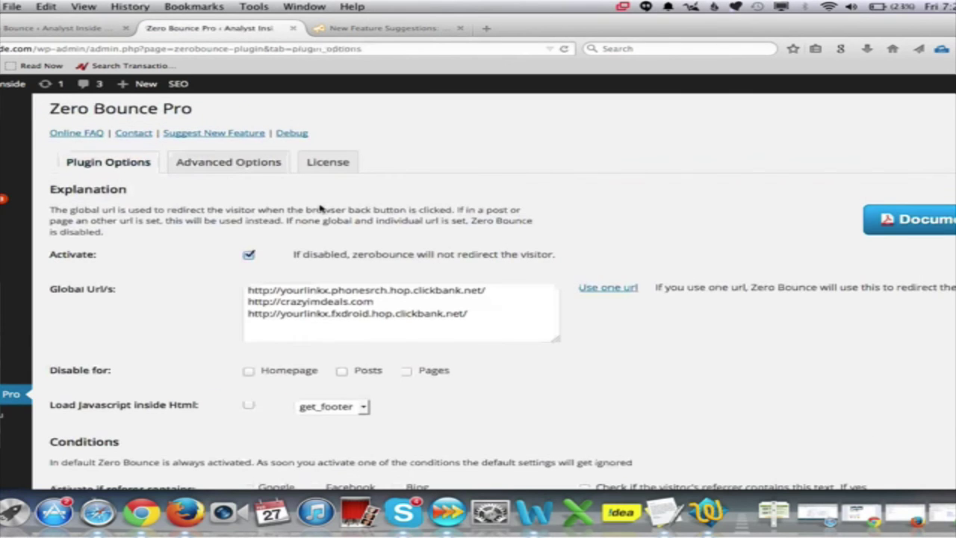
pyautogui.scroll(-5, 320, 209)
pyautogui.scroll(-5, 320, 208)
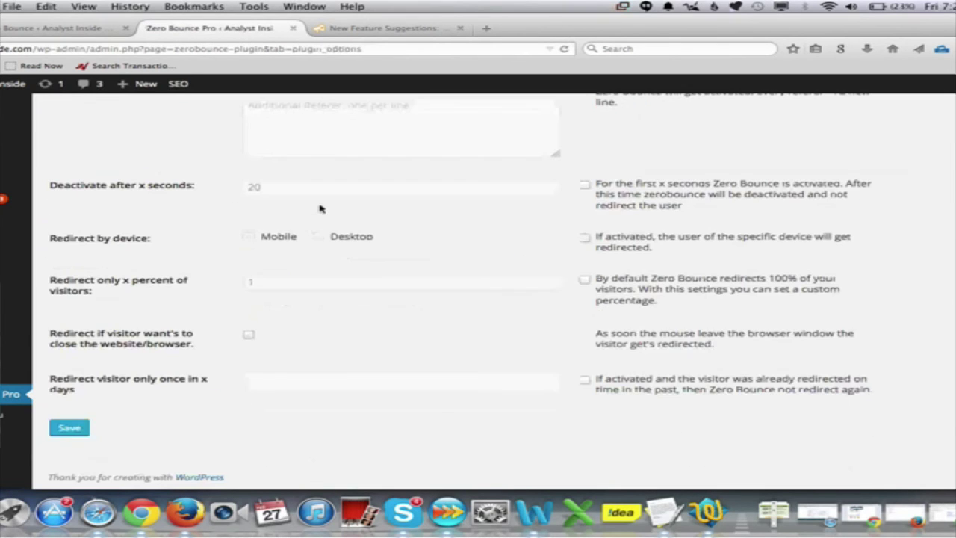
pyautogui.click(403, 511)
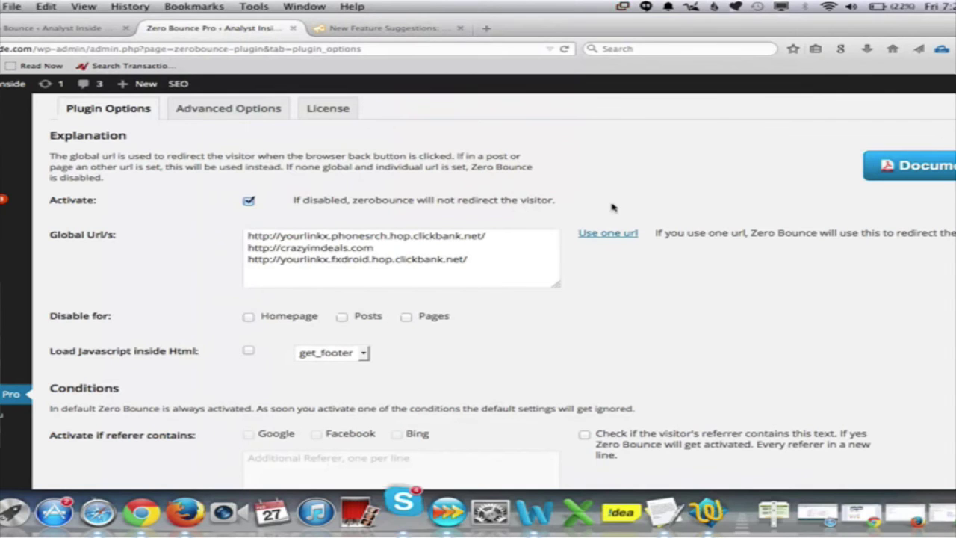
pyautogui.scroll(-2, 612, 208)
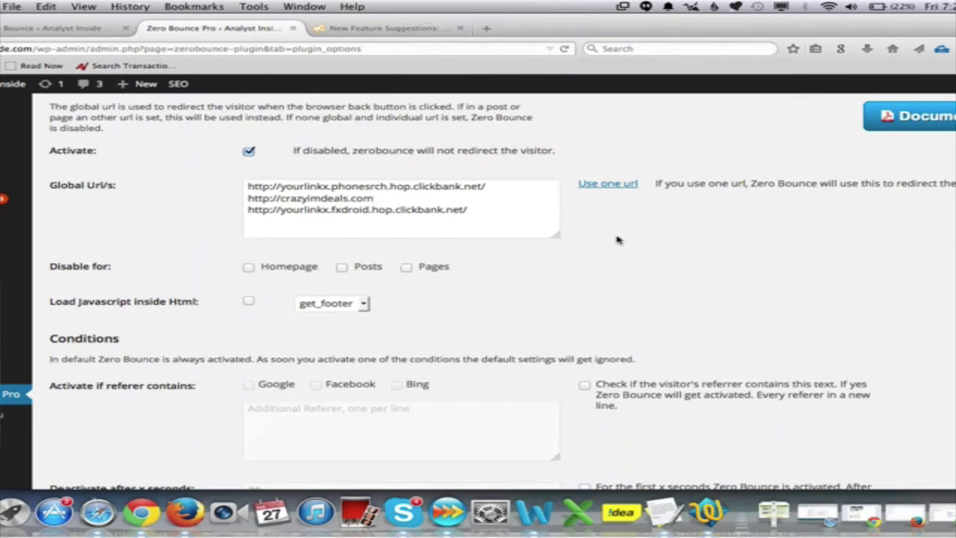
pyautogui.scroll(-2, 617, 239)
pyautogui.scroll(-1, 617, 240)
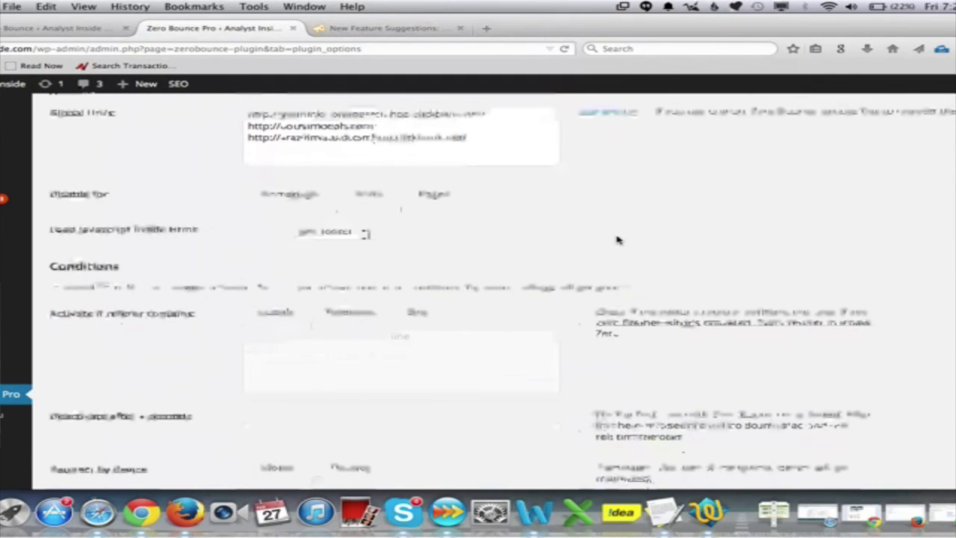
pyautogui.scroll(-3, 617, 240)
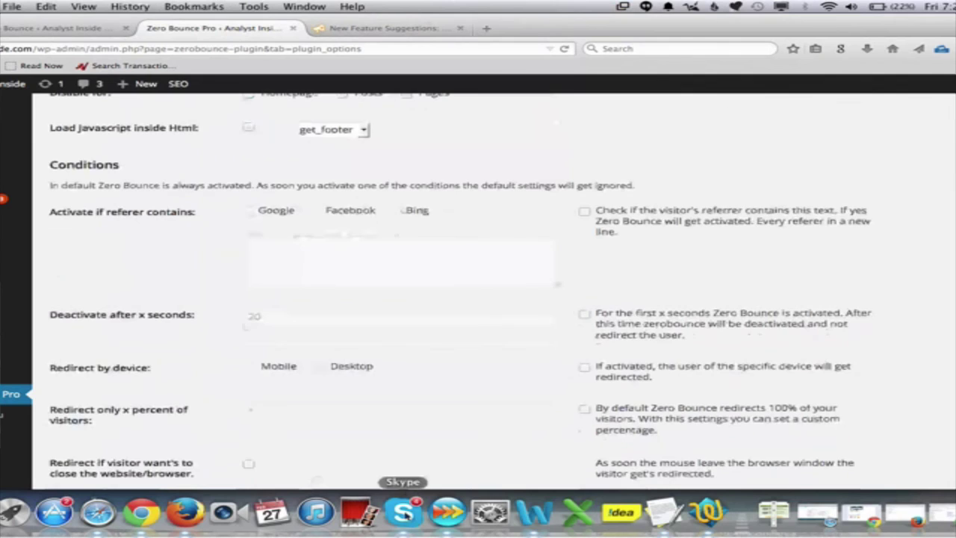